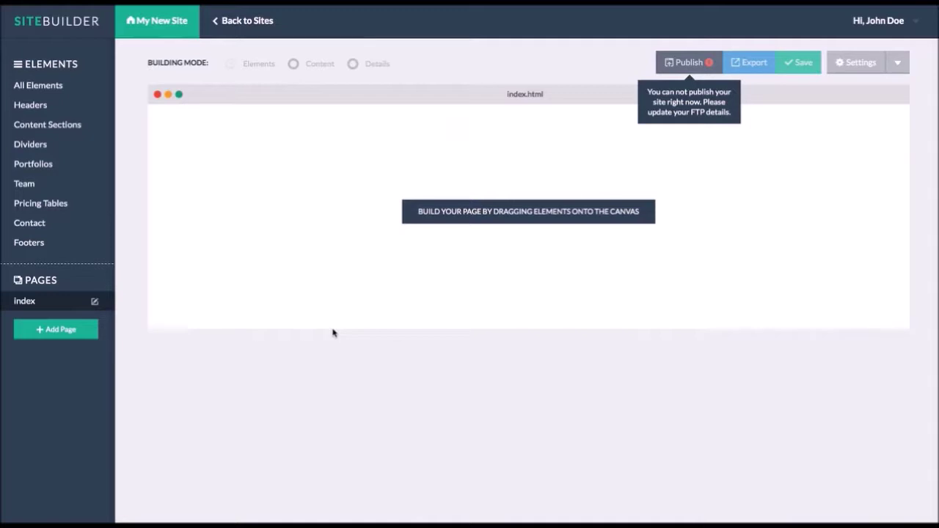
- Place the dark slideshow header at the top of the index page
{"action": "left_click", "coordinate": [57, 105]}
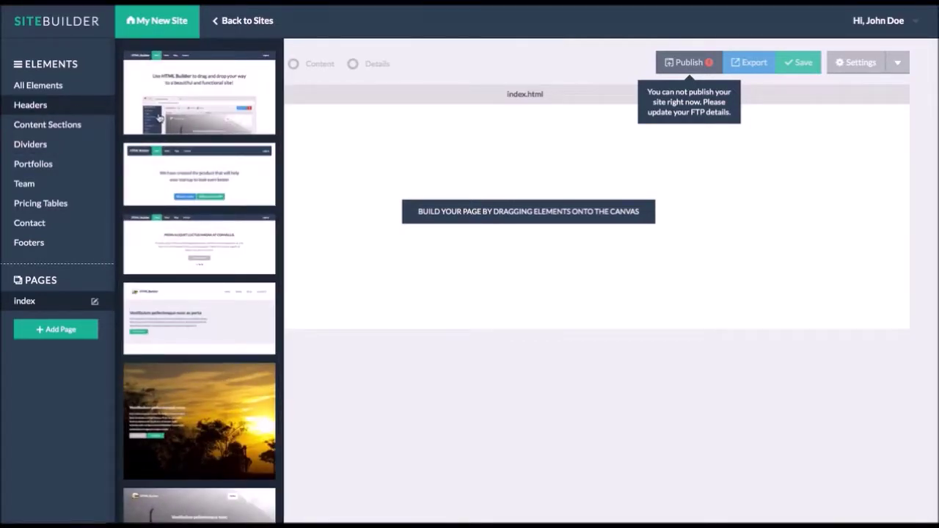
{"action": "scroll", "coordinate": [190, 180], "scroll_direction": "down", "scroll_amount": 3}
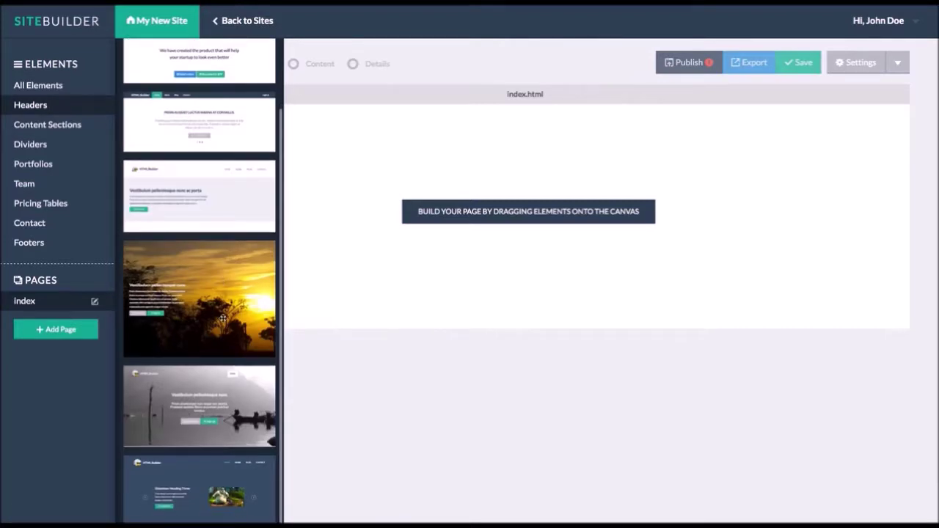
{"action": "left_click_drag", "start_coordinate": [211, 480], "coordinate": [457, 163]}
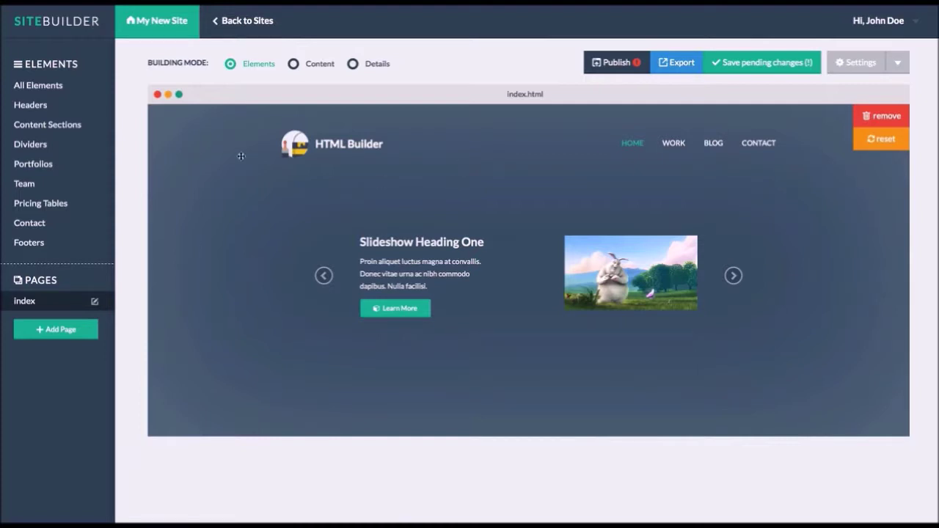
- Add a feature section with four icon paragraphs below the header
{"action": "left_click", "coordinate": [55, 125]}
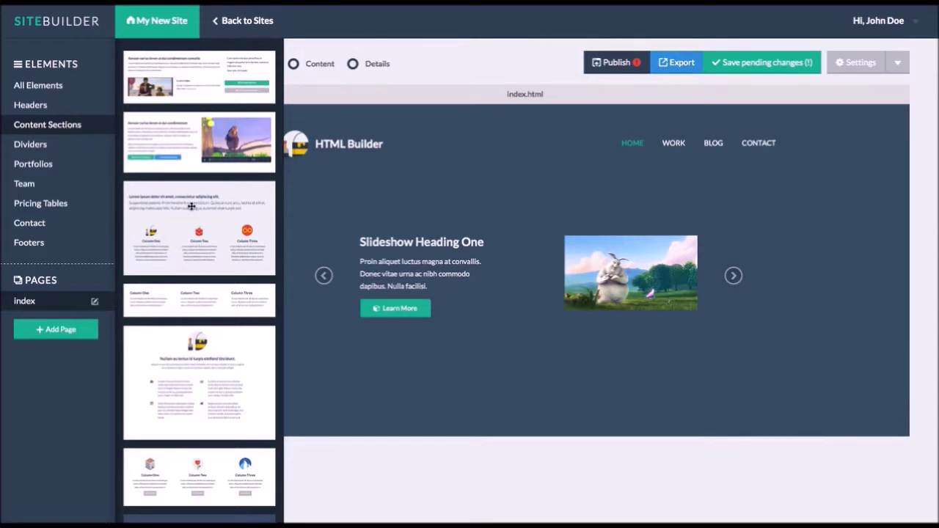
{"action": "left_click_drag", "start_coordinate": [202, 382], "coordinate": [436, 486]}
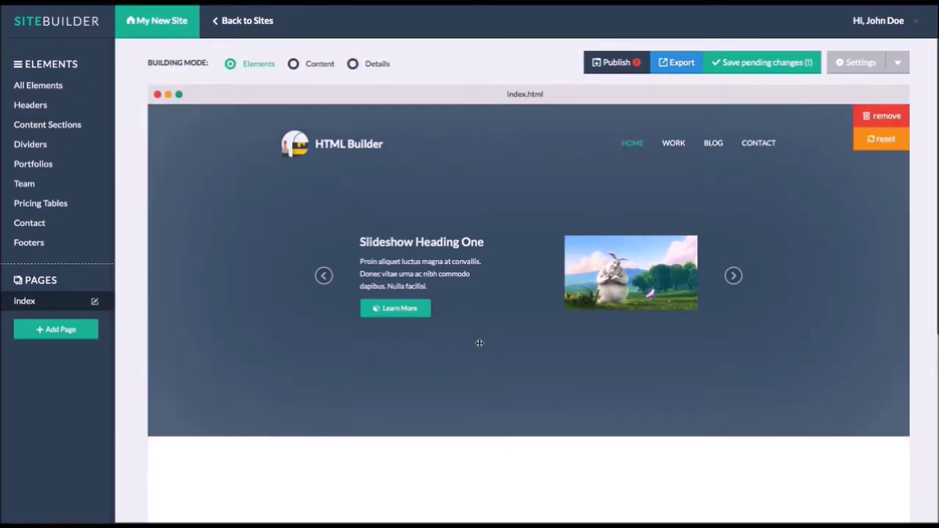
{"action": "scroll", "coordinate": [479, 343], "scroll_direction": "down", "scroll_amount": 2}
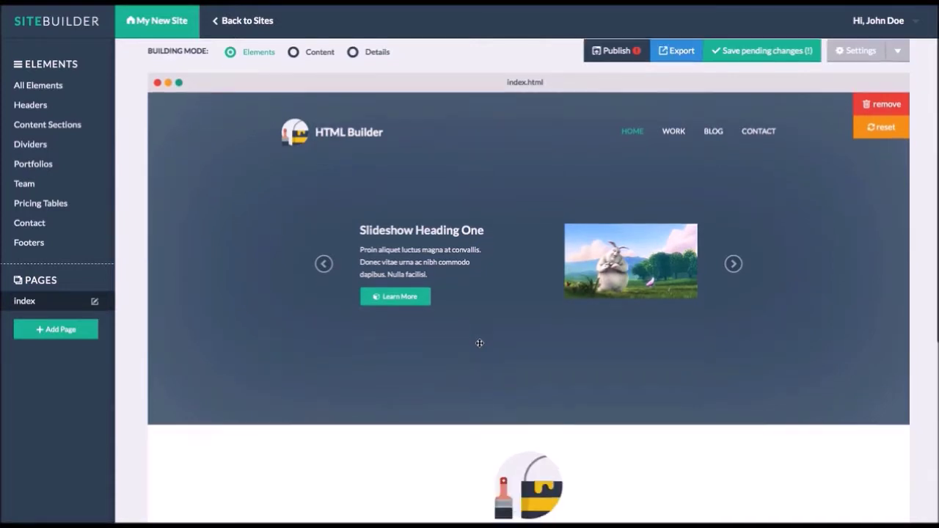
{"action": "scroll", "coordinate": [479, 342], "scroll_direction": "down", "scroll_amount": 1}
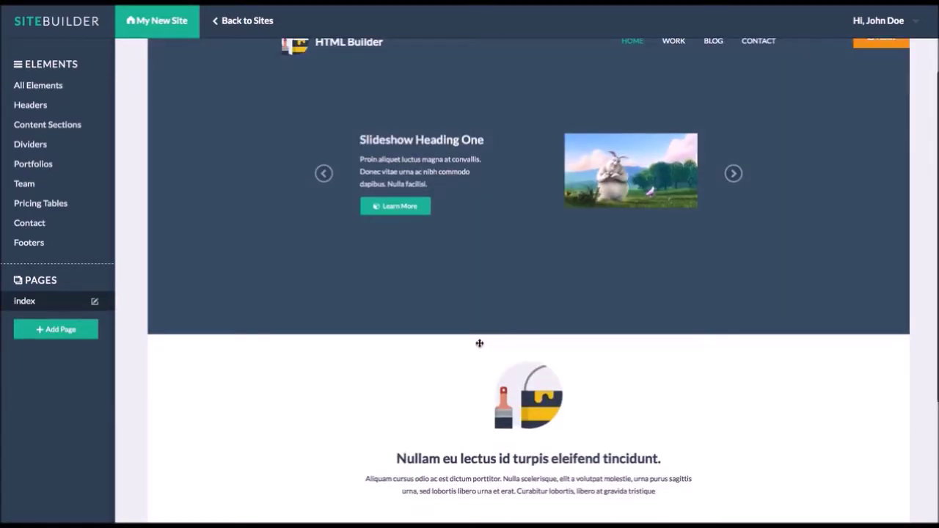
{"action": "scroll", "coordinate": [371, 340], "scroll_direction": "down", "scroll_amount": 1}
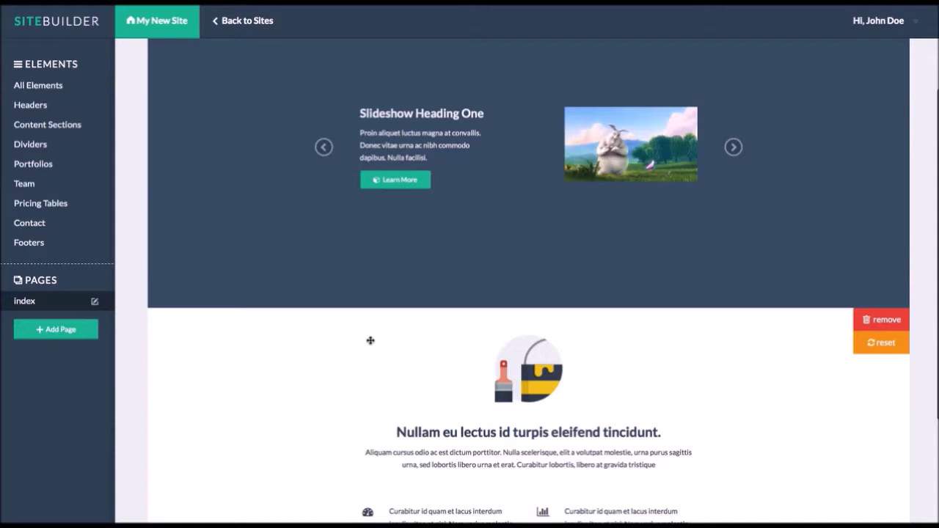
{"action": "scroll", "coordinate": [370, 340], "scroll_direction": "down", "scroll_amount": 2}
- Drop the third footer block at the bottom of the index page
{"action": "left_click", "coordinate": [32, 242]}
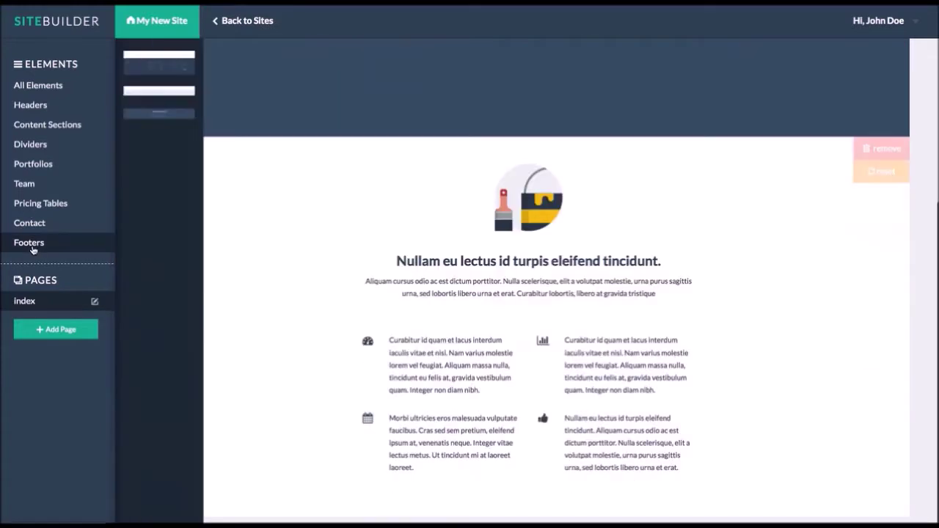
{"action": "left_click_drag", "start_coordinate": [204, 153], "coordinate": [525, 394]}
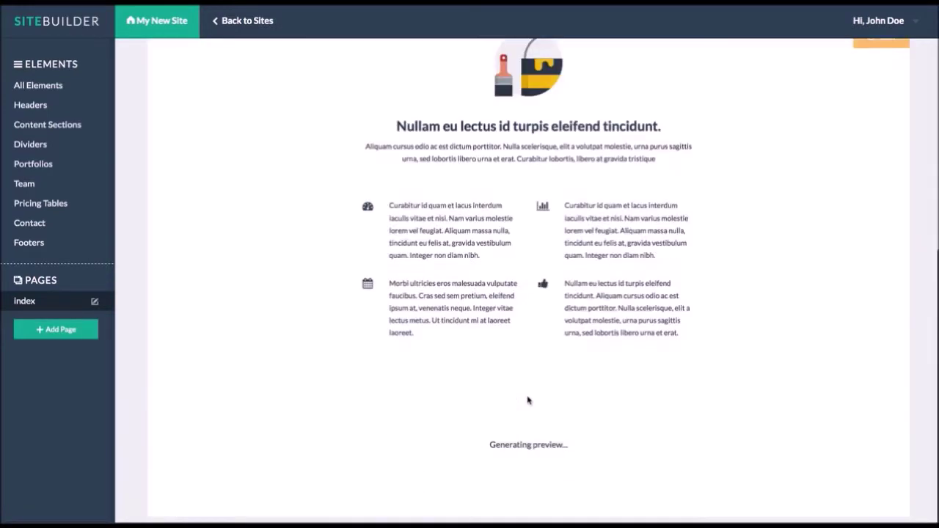
{"action": "scroll", "coordinate": [527, 396], "scroll_direction": "up", "scroll_amount": 10}
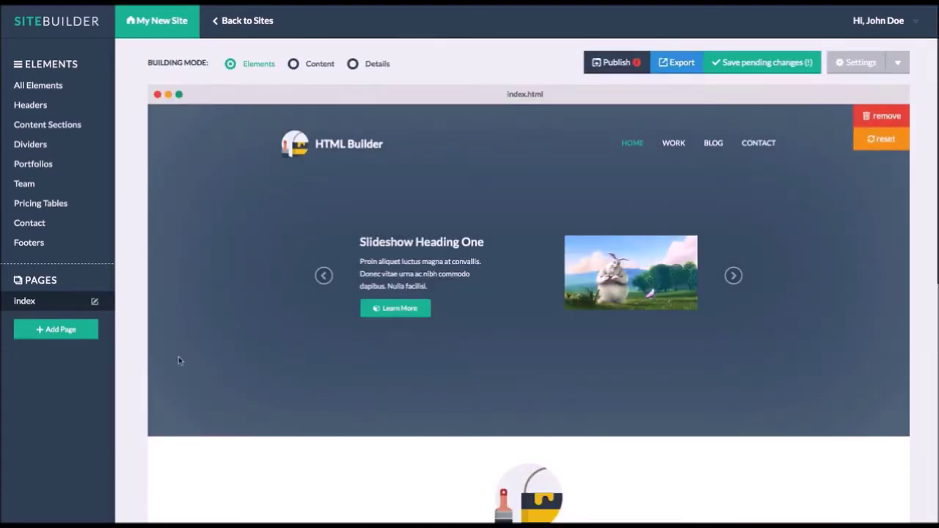
- Add a new page and rename it from page2 to 'work'
{"action": "left_click", "coordinate": [62, 331]}
{"action": "double_click", "coordinate": [47, 321]}
{"action": "type", "text": "work"}
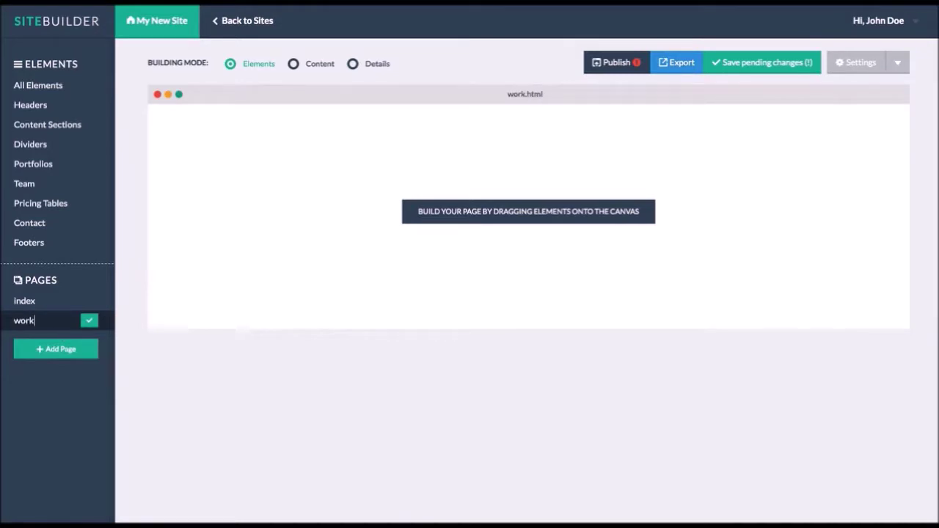
{"action": "left_click", "coordinate": [85, 326]}
- Place a light navbar header and a three-column icon section on the work page
{"action": "left_click", "coordinate": [38, 106]}
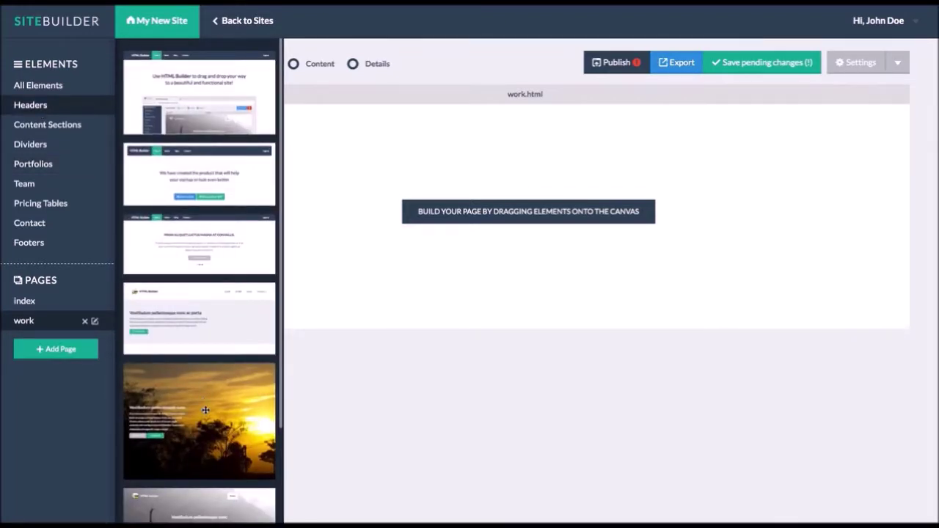
{"action": "left_click", "coordinate": [239, 180]}
{"action": "left_click_drag", "start_coordinate": [239, 181], "coordinate": [463, 168]}
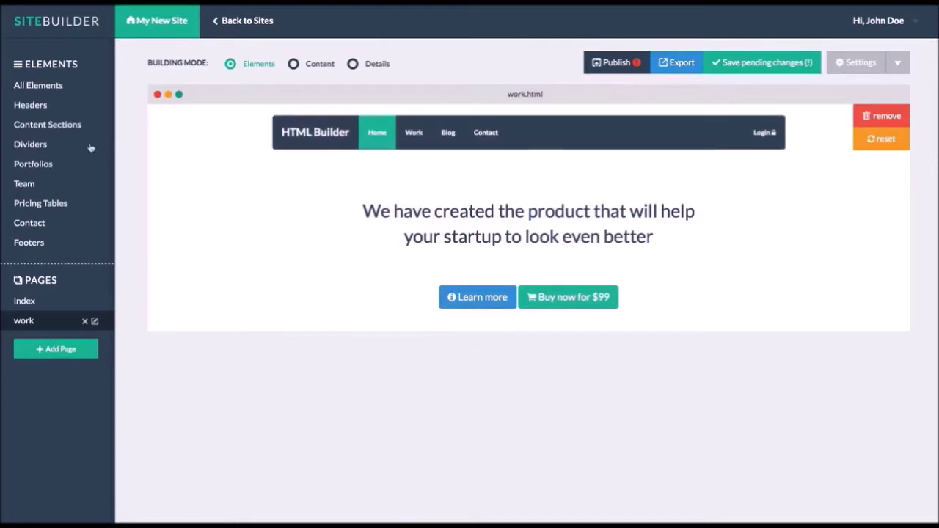
{"action": "left_click", "coordinate": [54, 132]}
{"action": "left_click_drag", "start_coordinate": [224, 210], "coordinate": [396, 348]}
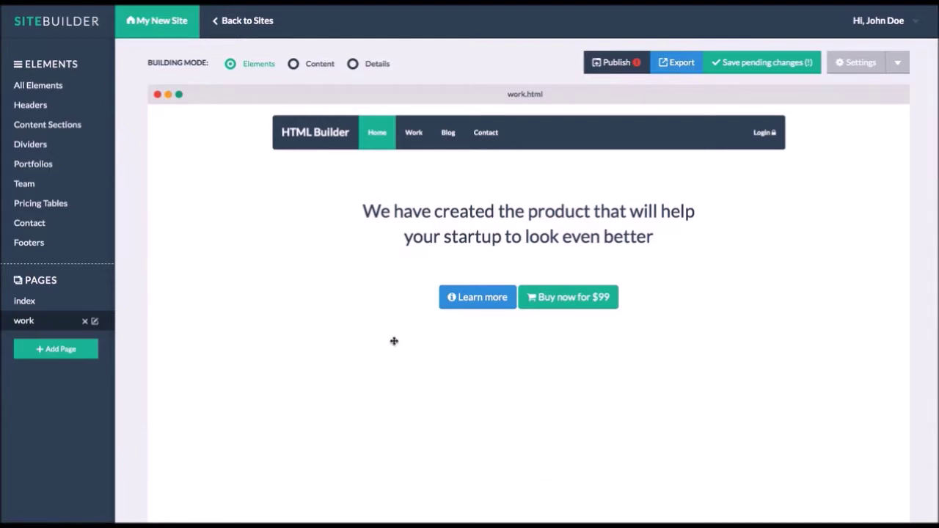
{"action": "scroll", "coordinate": [394, 340], "scroll_direction": "down", "scroll_amount": 3}
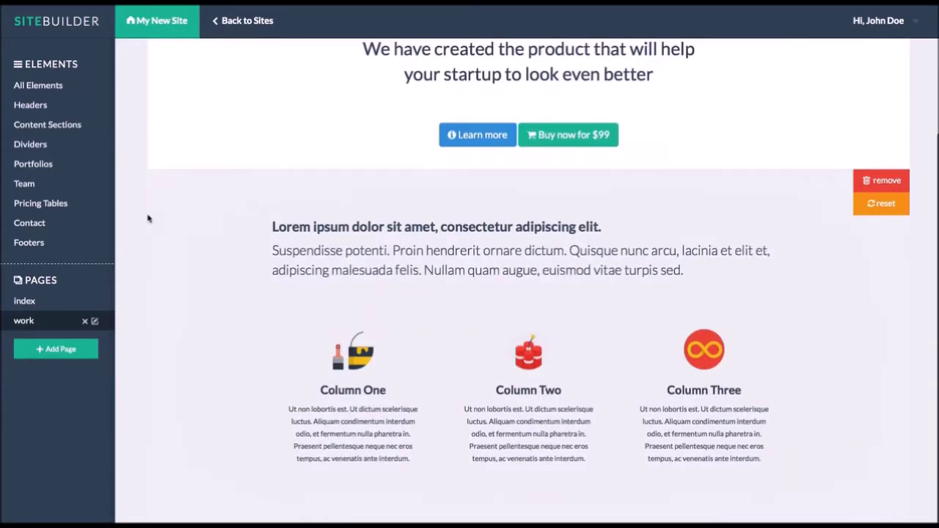
- Add a footer block below the three-column section on the work page
{"action": "left_click", "coordinate": [61, 158]}
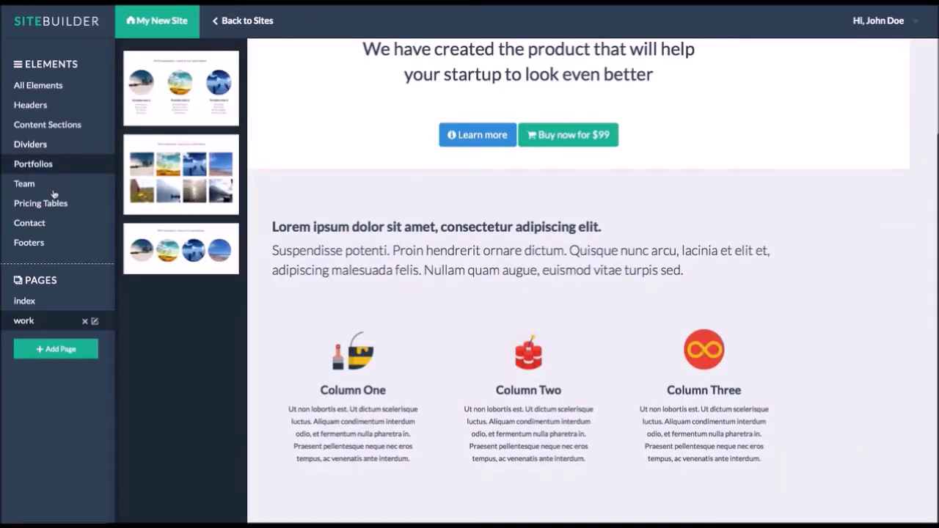
{"action": "left_click", "coordinate": [54, 192]}
{"action": "left_click", "coordinate": [49, 247]}
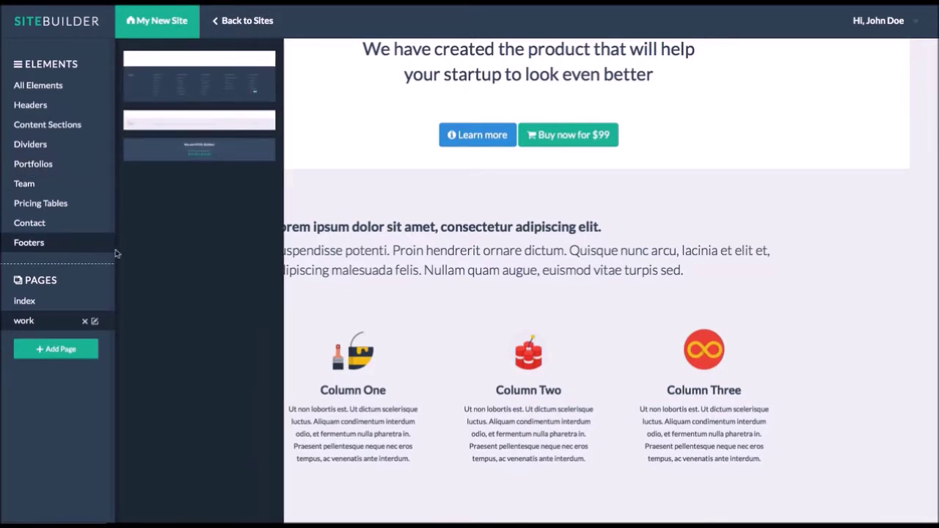
{"action": "left_click_drag", "start_coordinate": [207, 150], "coordinate": [467, 477]}
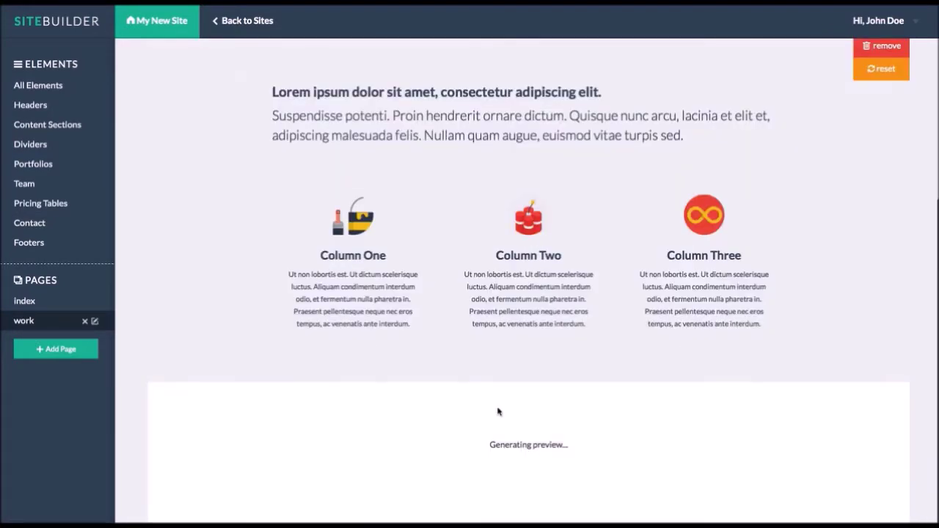
{"action": "scroll", "coordinate": [497, 408], "scroll_direction": "up", "scroll_amount": 3}
{"action": "scroll", "coordinate": [498, 408], "scroll_direction": "up", "scroll_amount": 1}
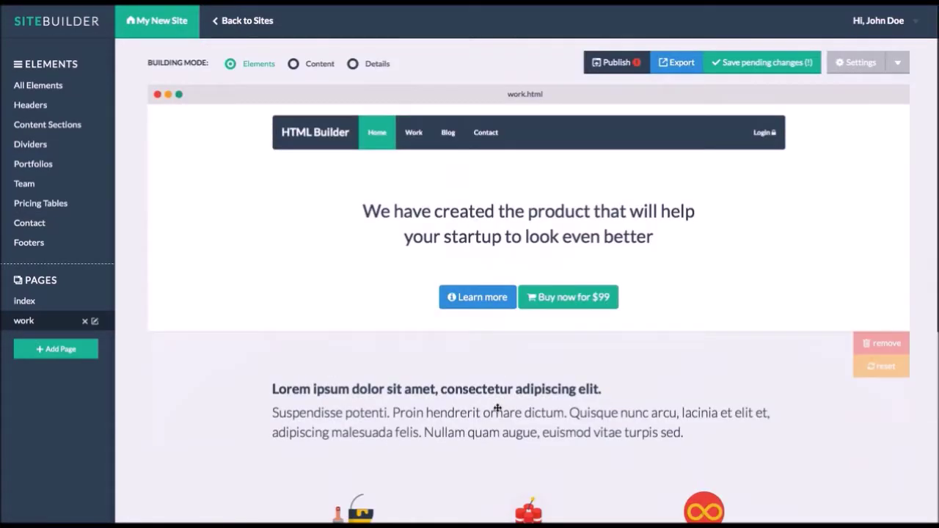
- Point the index page's WORK navigation link to the work page and apply it
{"action": "left_click", "coordinate": [353, 65]}
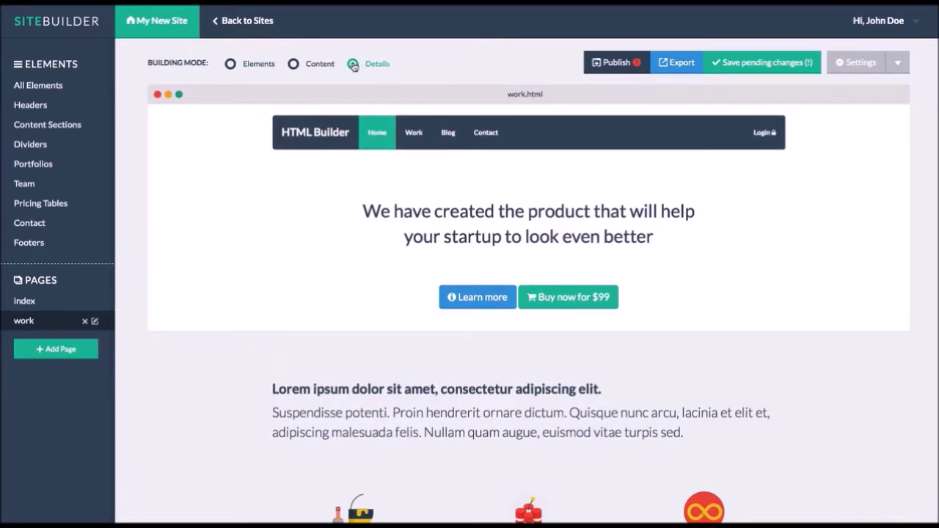
{"action": "left_click", "coordinate": [32, 302]}
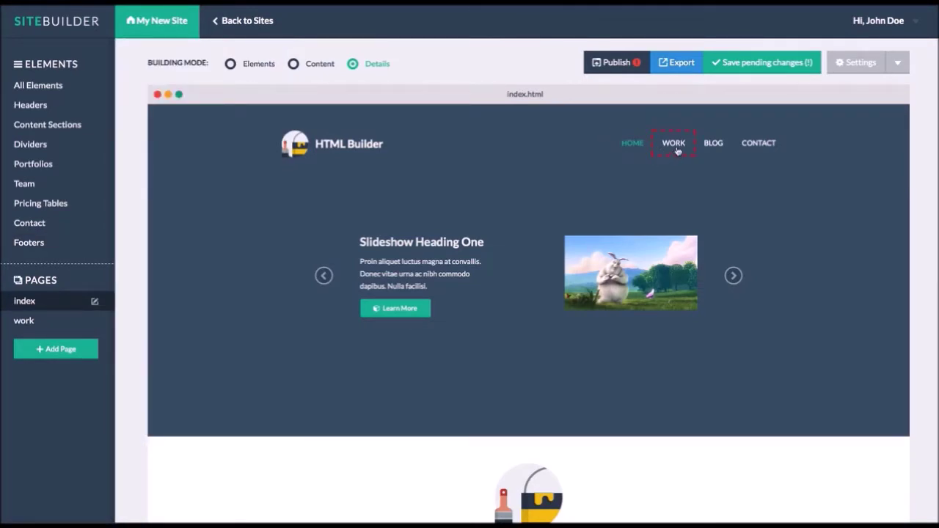
{"action": "left_click", "coordinate": [675, 145]}
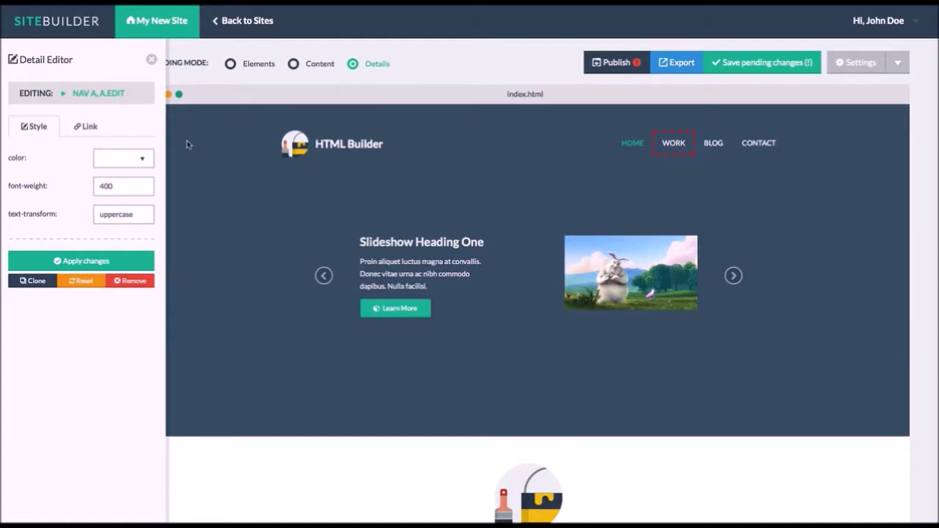
{"action": "left_click", "coordinate": [88, 127]}
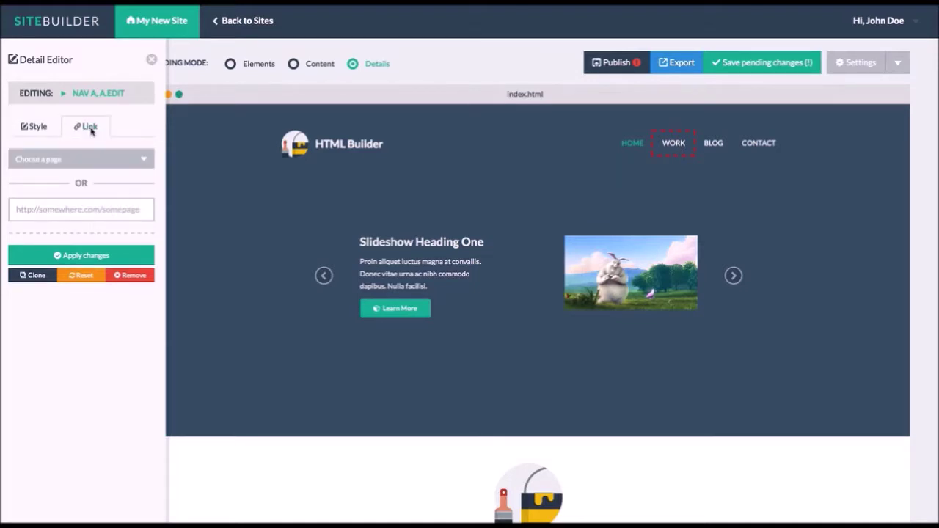
{"action": "left_click", "coordinate": [95, 166]}
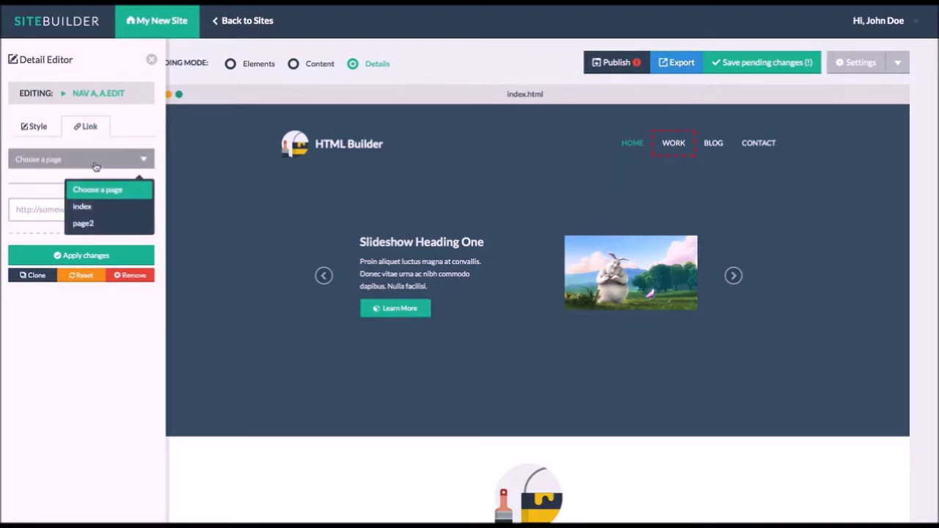
{"action": "left_click", "coordinate": [92, 226]}
{"action": "left_click", "coordinate": [86, 255]}
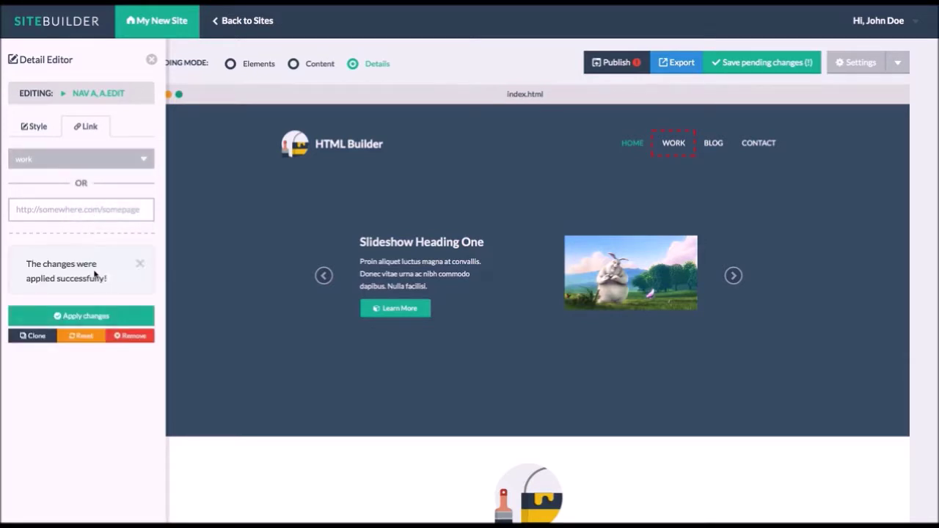
{"action": "left_click", "coordinate": [151, 59]}
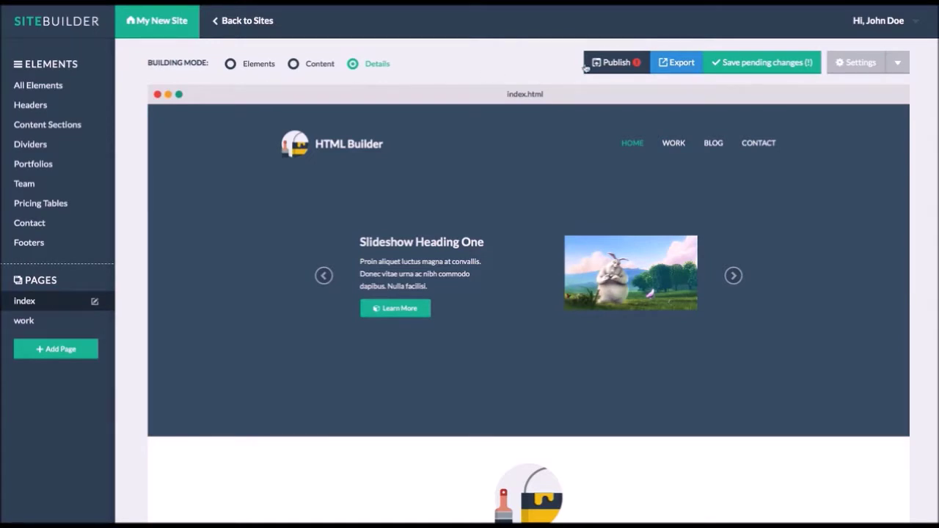
- Save the site's pending changes from the Publish warning without publishing yet
{"action": "left_click", "coordinate": [616, 63]}
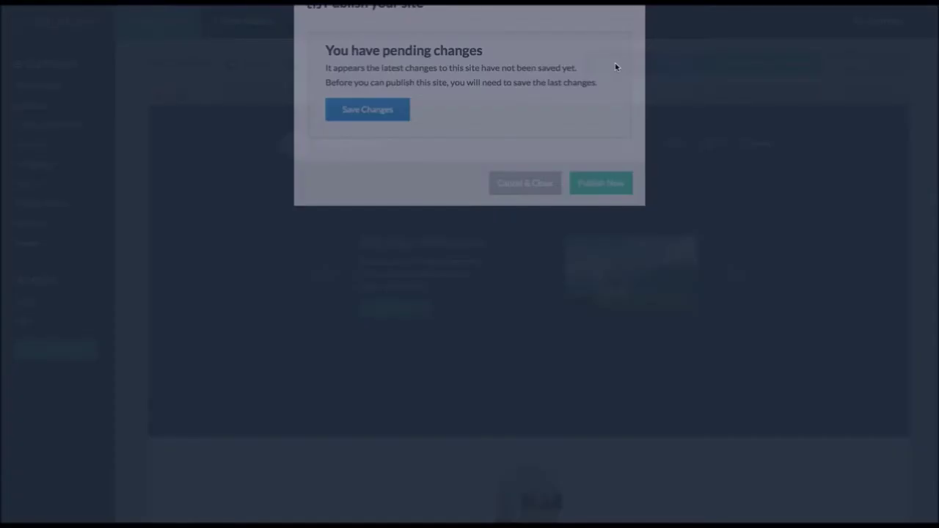
{"action": "left_click", "coordinate": [401, 144]}
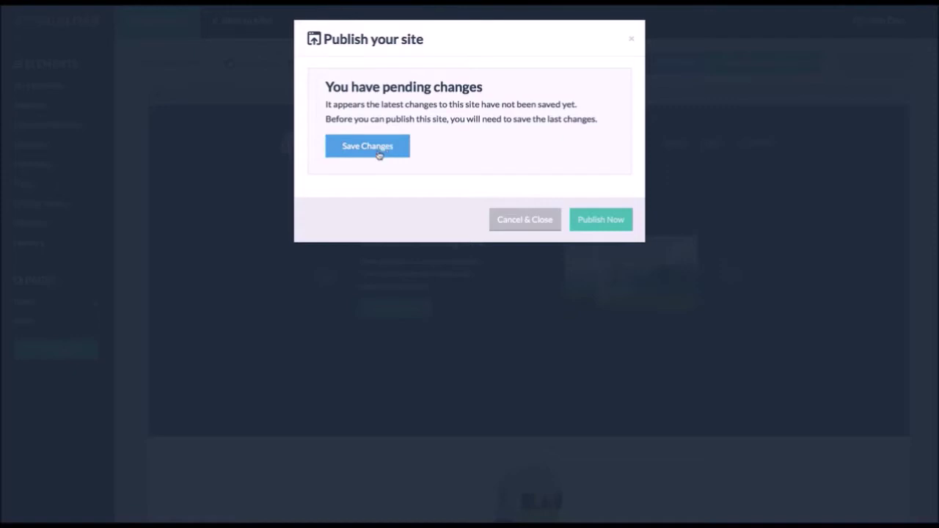
{"action": "left_click", "coordinate": [379, 154]}
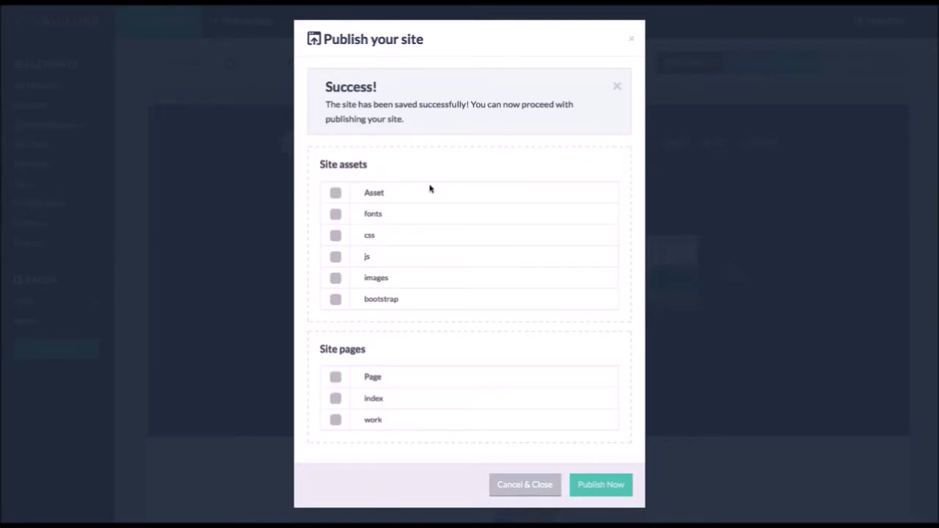
{"action": "left_click", "coordinate": [546, 484]}
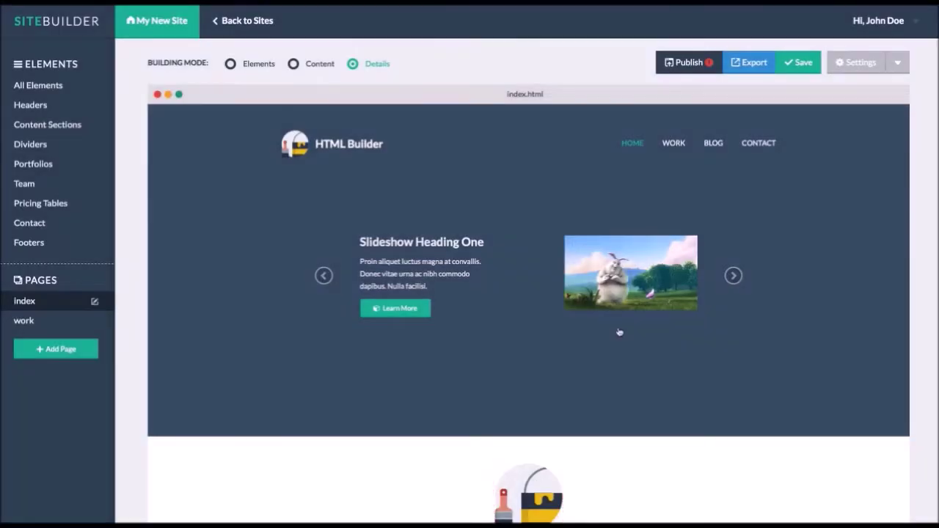
- In Site Settings, enter FTP server selfhosted.net plus the FTP user name and password
{"action": "left_click", "coordinate": [897, 63]}
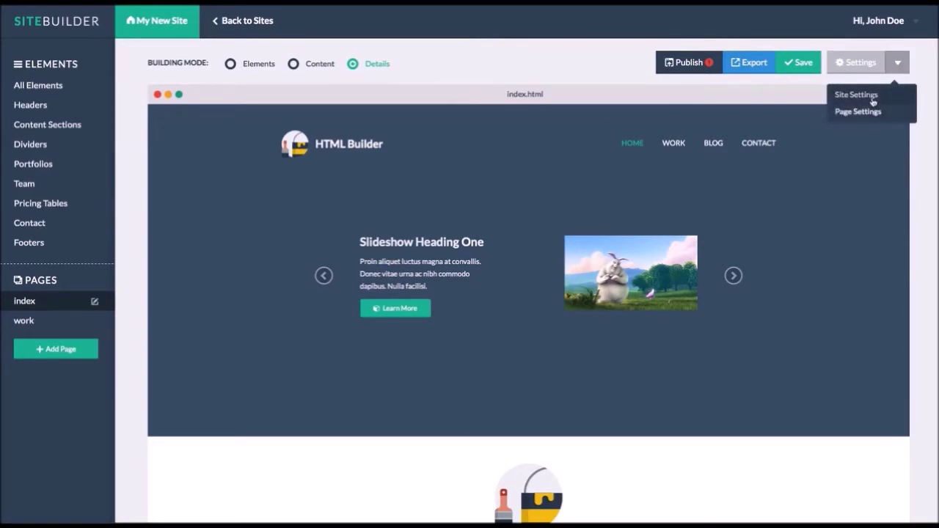
{"action": "left_click", "coordinate": [857, 96]}
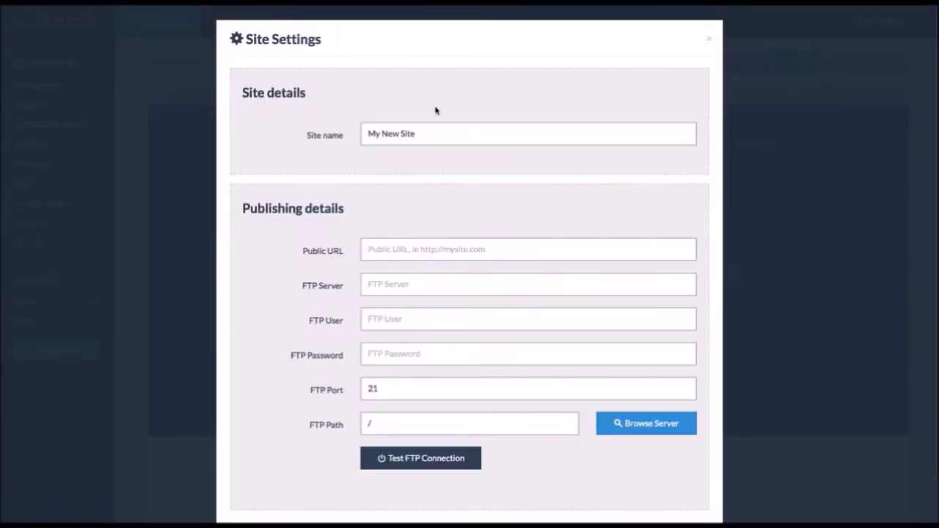
{"action": "triple_click", "coordinate": [426, 133]}
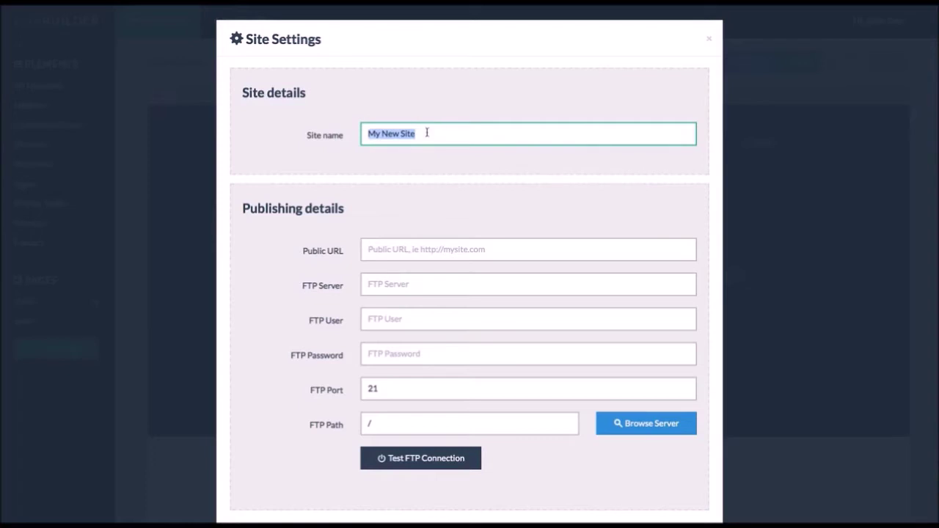
{"action": "left_click", "coordinate": [413, 247]}
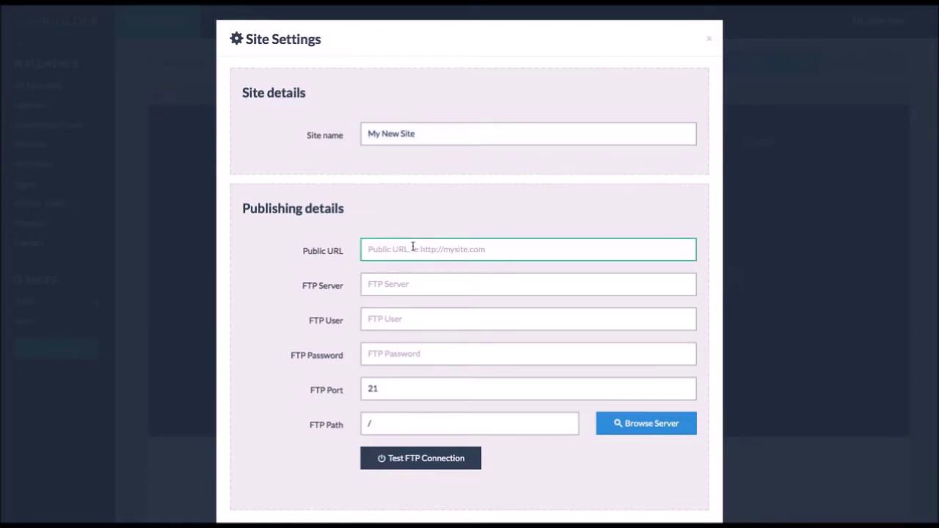
{"action": "key", "text": "Tab"}
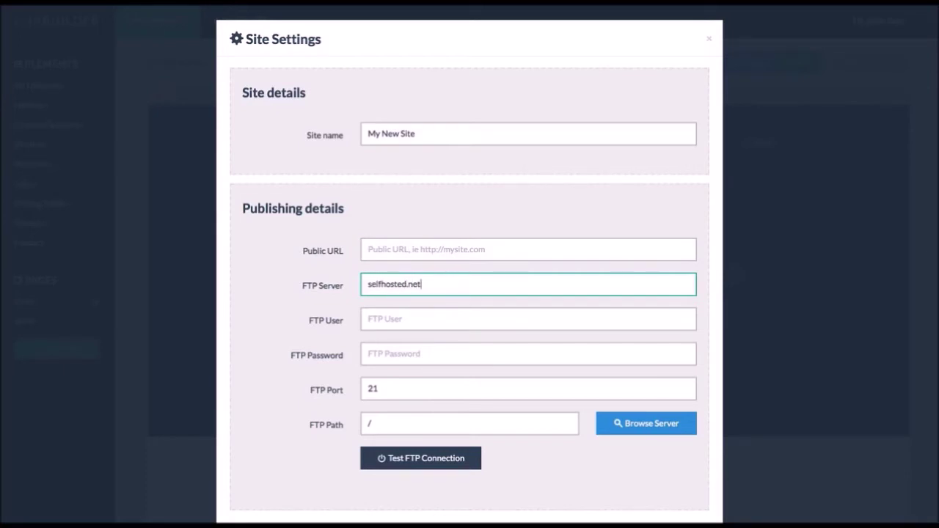
{"action": "key", "text": "Tab"}
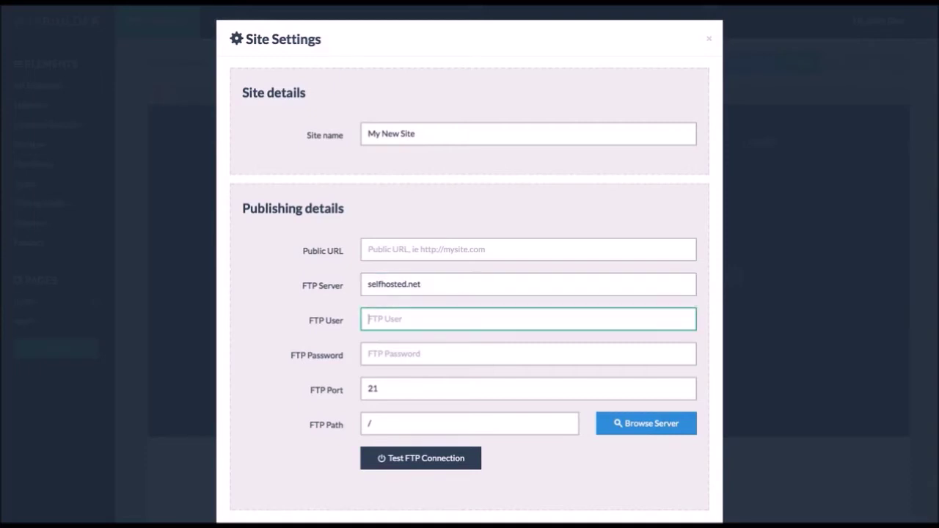
{"action": "key", "text": "Tab"}
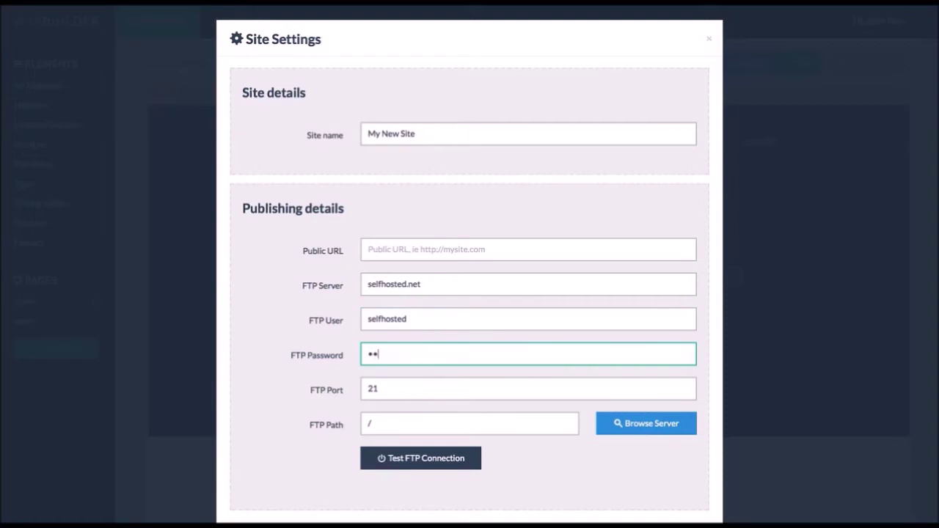
{"action": "key", "text": "Tab"}
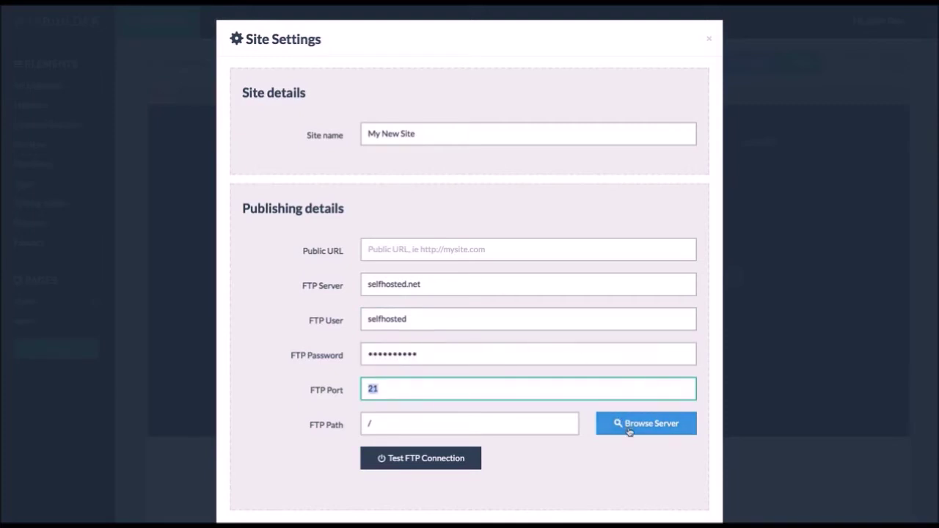
- Set the FTP path to /public_html via Browse Server and save the settings
{"action": "left_click", "coordinate": [627, 425]}
{"action": "left_click", "coordinate": [613, 460]}
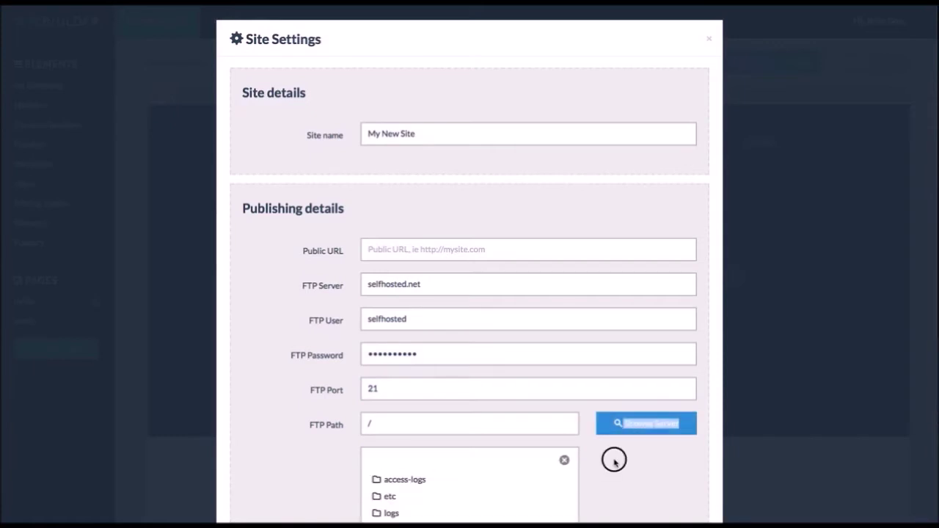
{"action": "scroll", "coordinate": [624, 451], "scroll_direction": "down", "scroll_amount": 5}
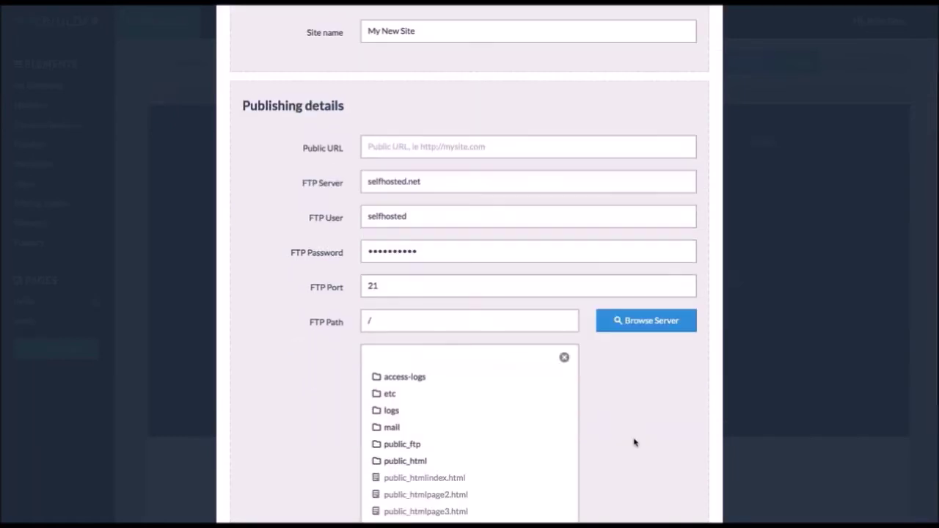
{"action": "left_click", "coordinate": [413, 330]}
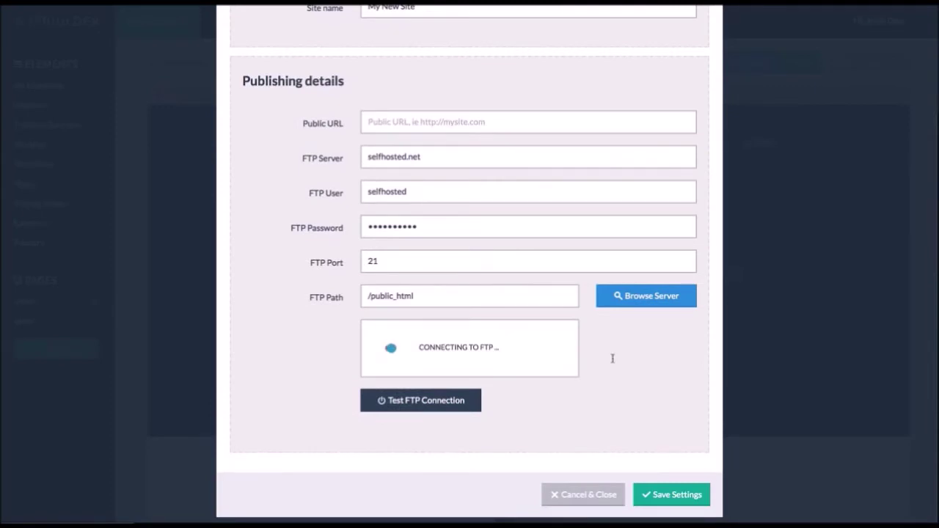
{"action": "left_click", "coordinate": [667, 496]}
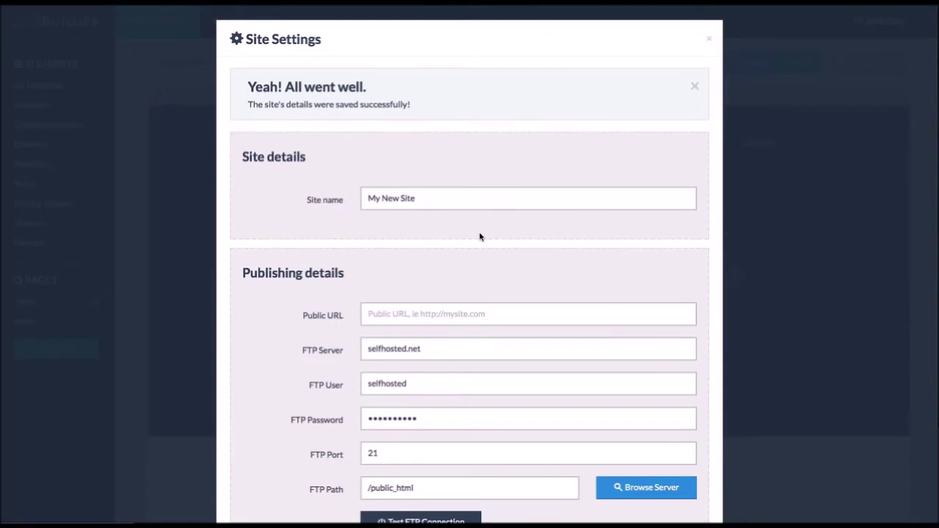
{"action": "scroll", "coordinate": [480, 234], "scroll_direction": "down", "scroll_amount": 3}
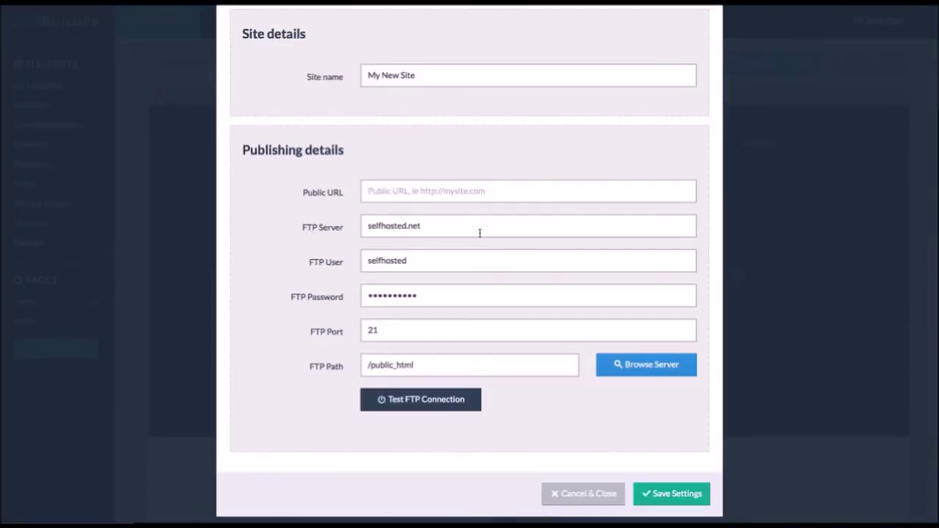
{"action": "left_click", "coordinate": [576, 496]}
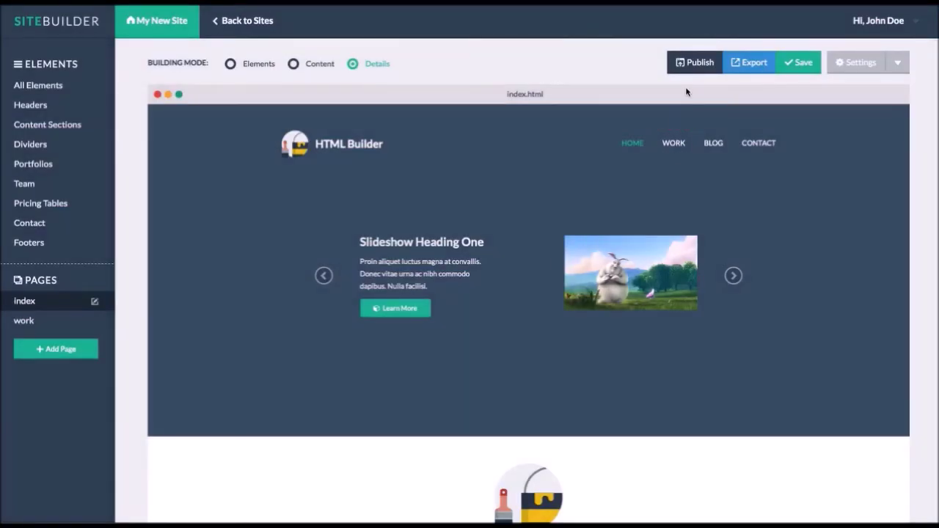
- Publish all six asset folders and the index and work pages to the server
{"action": "left_click", "coordinate": [693, 65]}
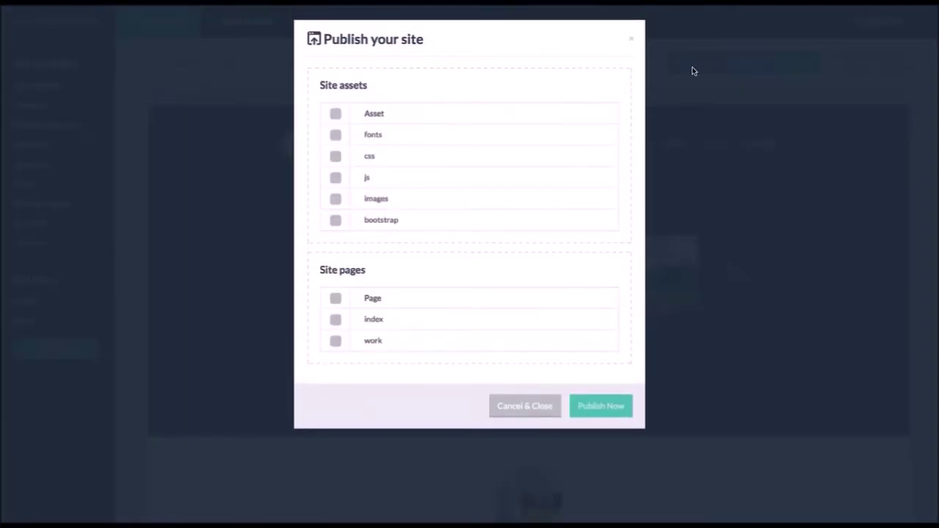
{"action": "left_click", "coordinate": [335, 113]}
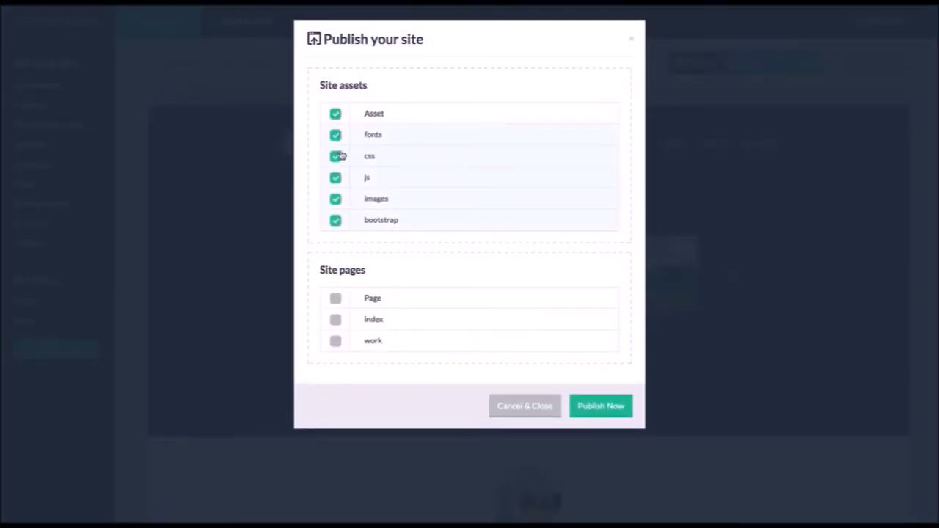
{"action": "left_click", "coordinate": [335, 298]}
{"action": "left_click", "coordinate": [608, 410]}
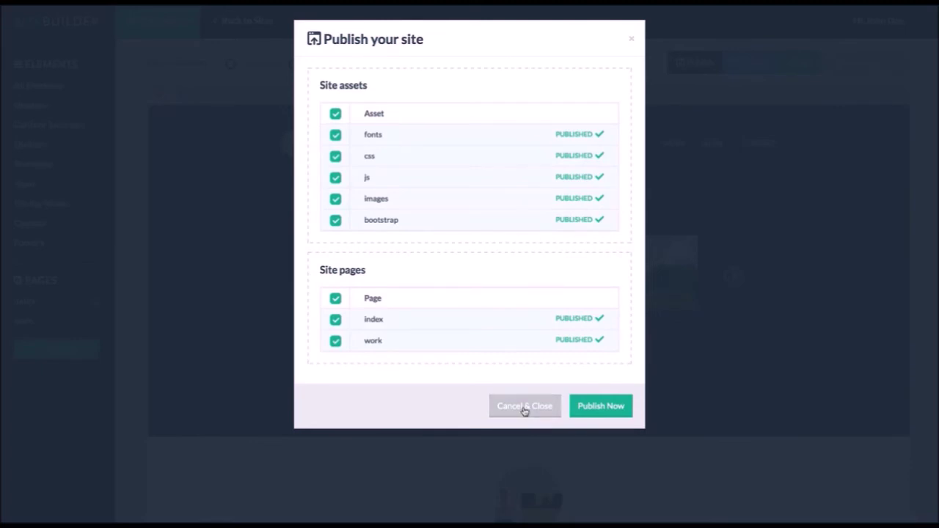
{"action": "left_click", "coordinate": [524, 407]}
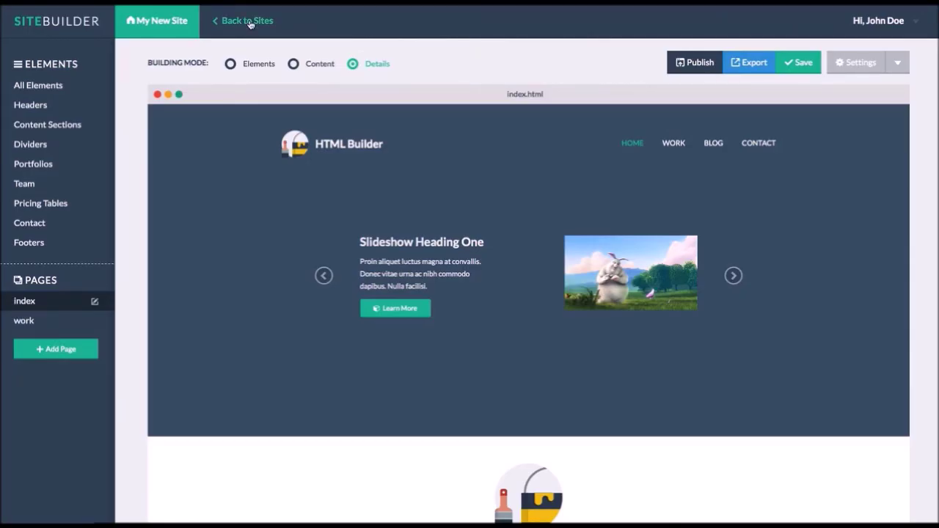
- Return to the Sites overview showing the My New Site card with 2 pages
{"action": "left_click", "coordinate": [250, 22]}
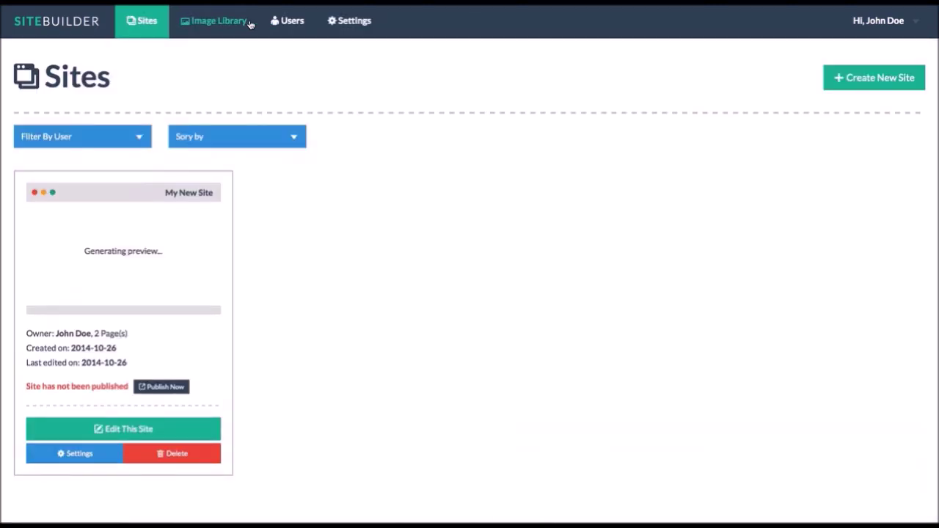